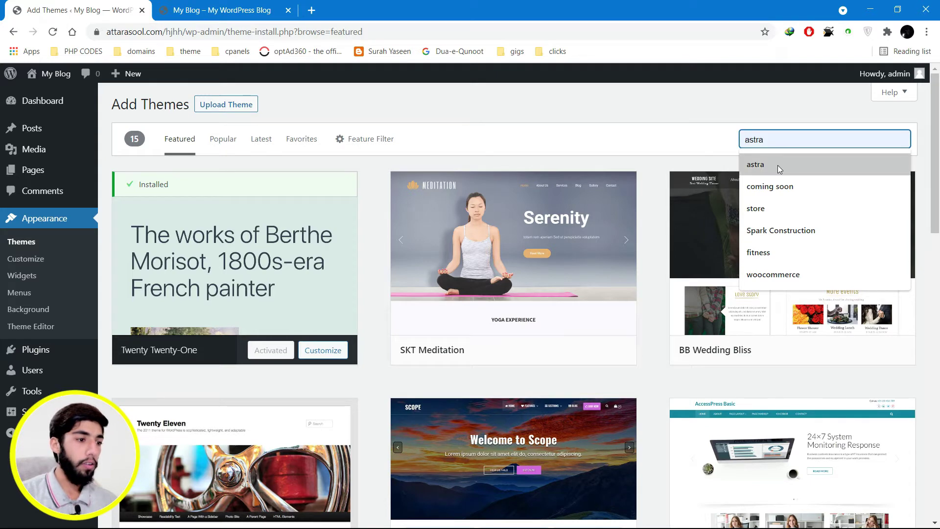
Step: Search the theme directory for astra, and install and activate the Astra theme
click(777, 165)
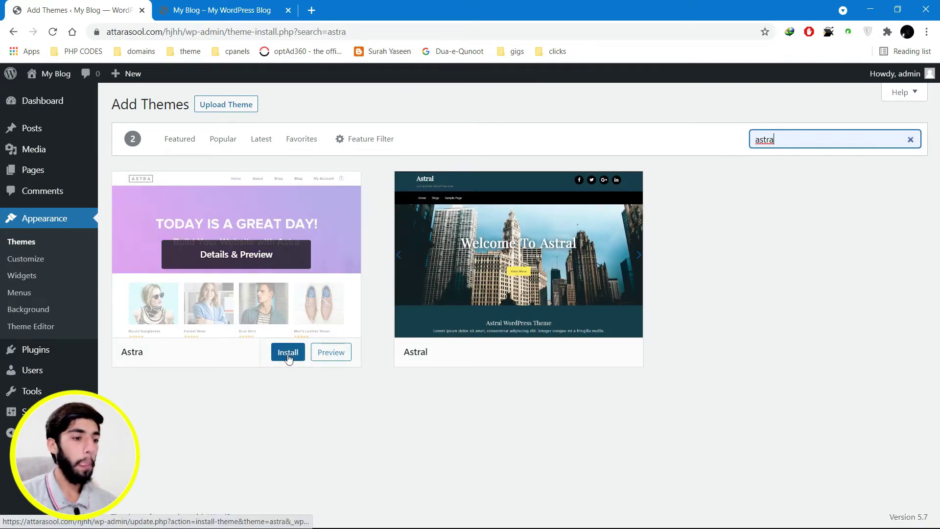
click(289, 352)
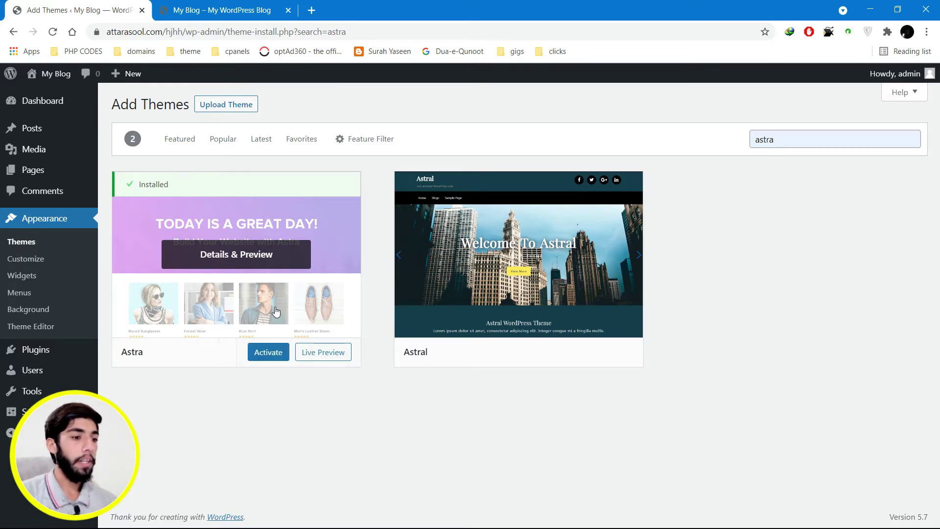
click(269, 353)
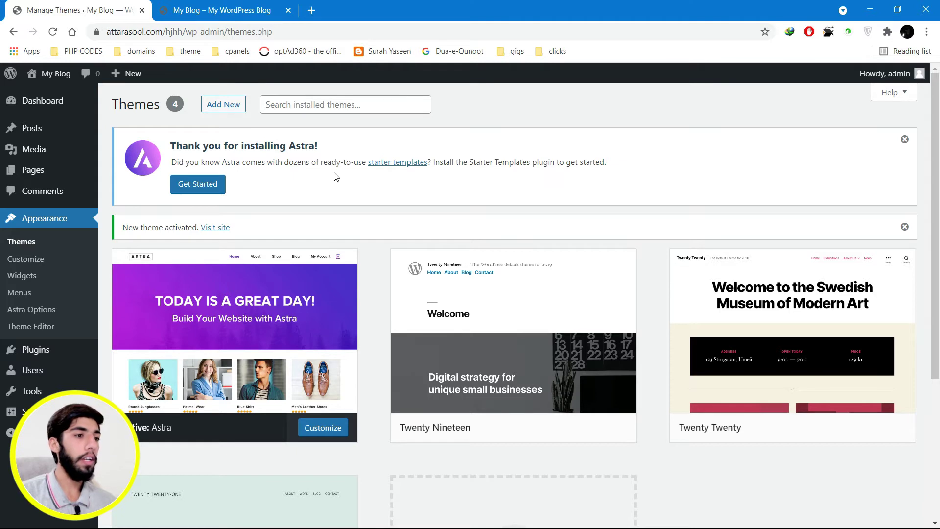
Step: Get started with Astra's starter templates, dismiss the page builder selection and browse the template library
click(212, 189)
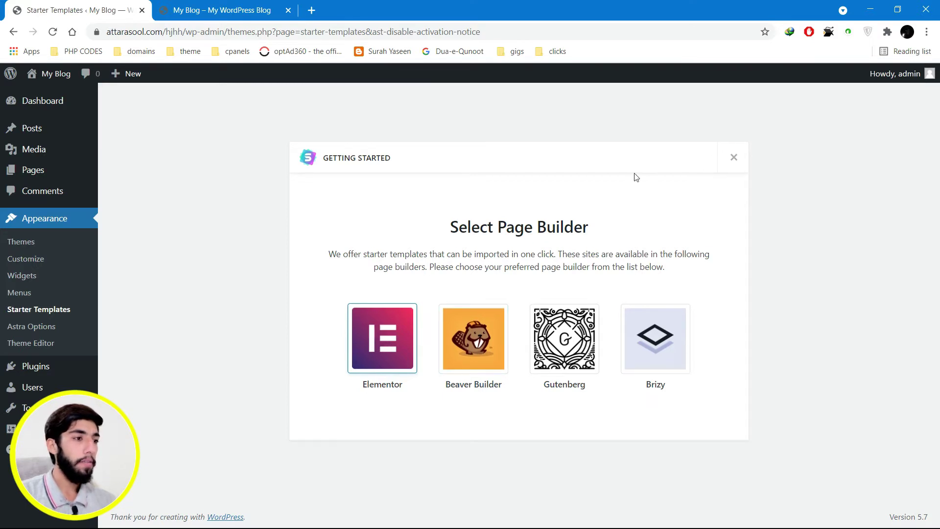
click(733, 160)
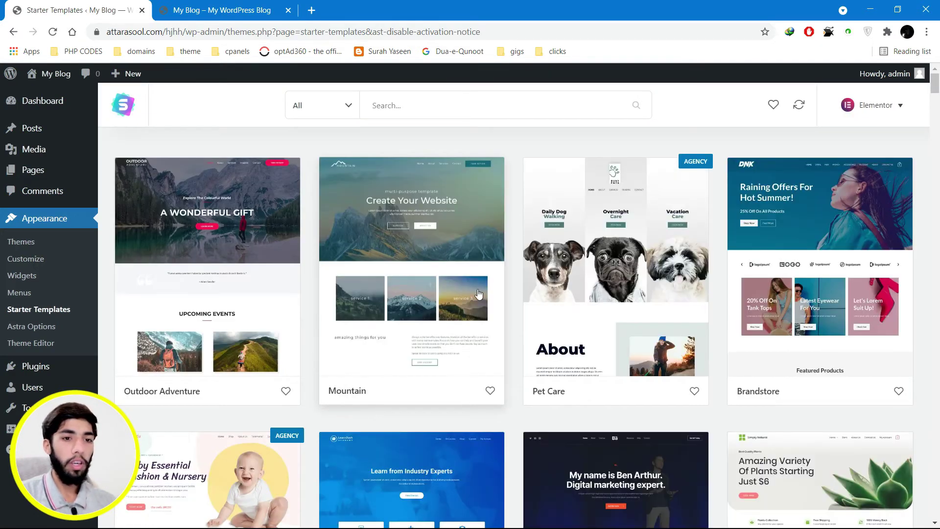
scroll(433, 333, down, 8)
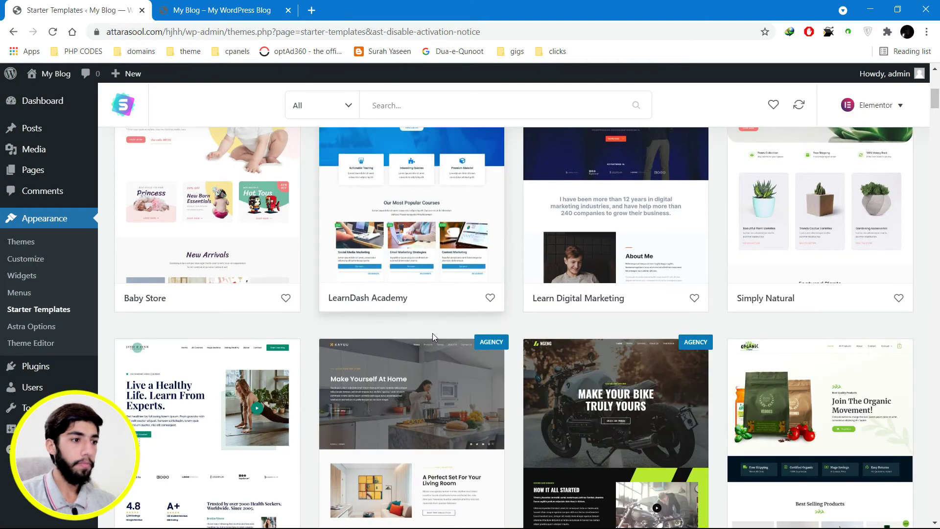
scroll(433, 303, up, 8)
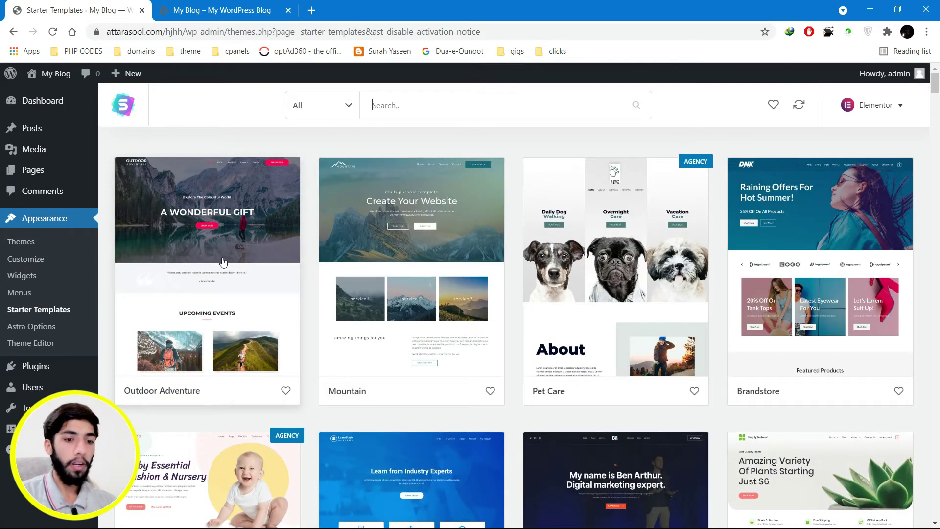
Step: Choose the Outdoor Adventure starter template and begin importing only its Home page template
click(220, 242)
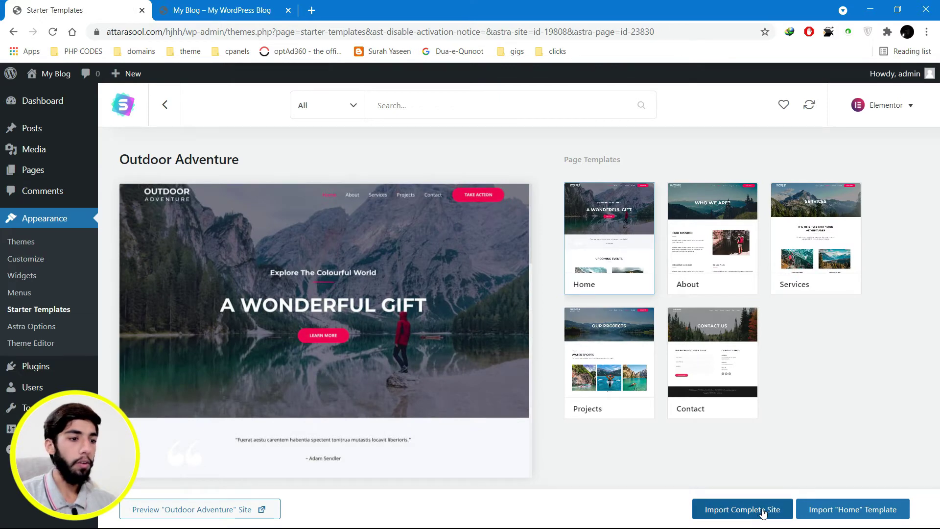
click(842, 511)
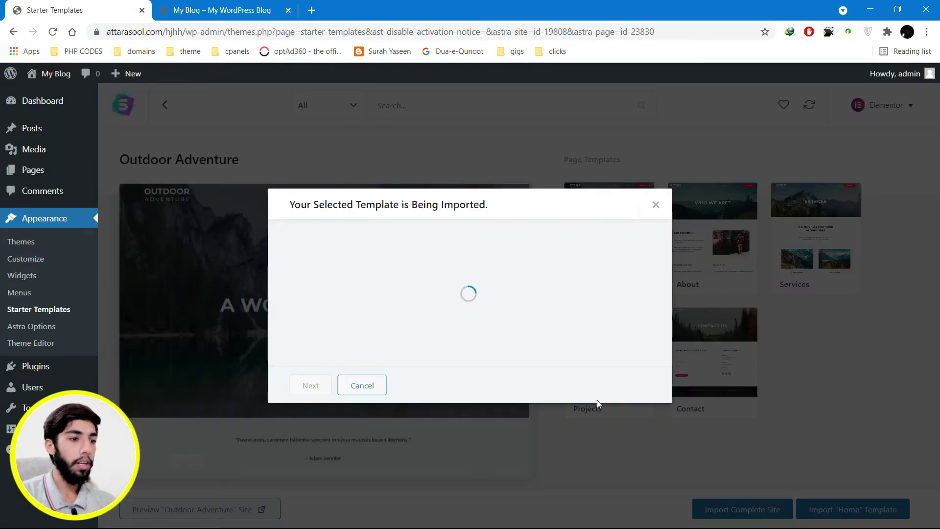
click(322, 387)
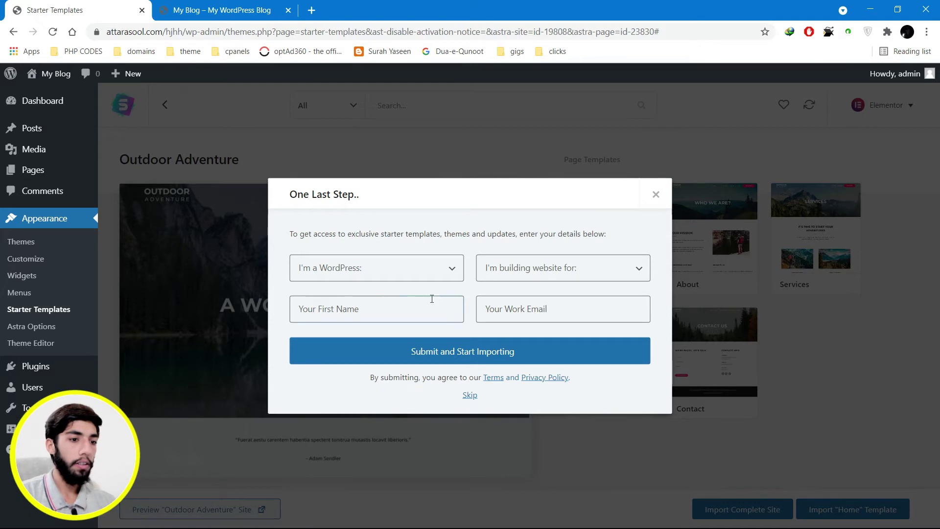
Step: Complete the import form with Intermediate, Myself/My company, the first name and the work email, and submit it to start importing
click(395, 275)
click(395, 275)
click(380, 273)
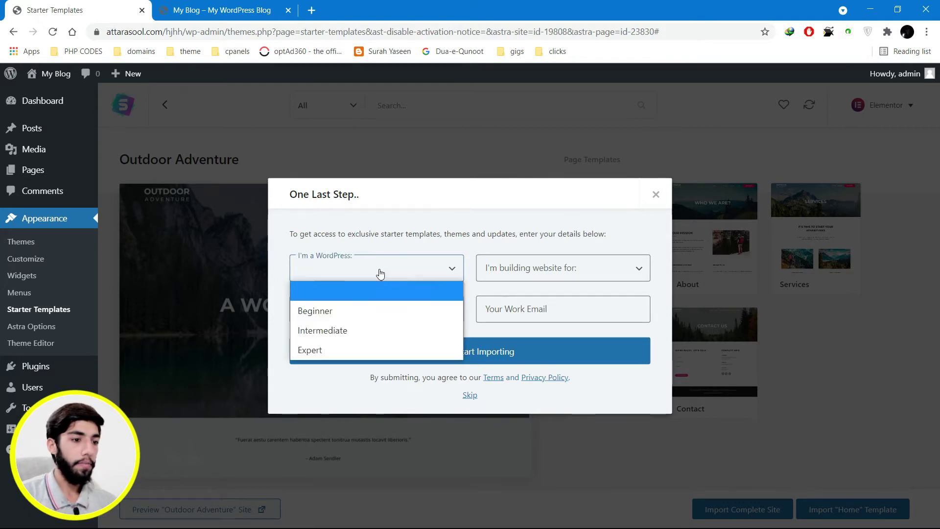
click(363, 331)
click(527, 270)
click(527, 310)
click(436, 317)
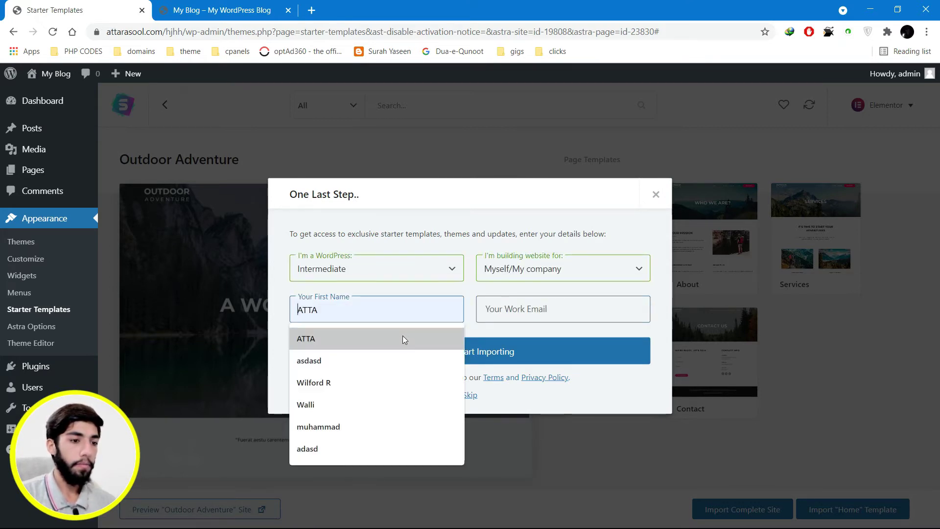
click(402, 335)
click(542, 314)
click(529, 327)
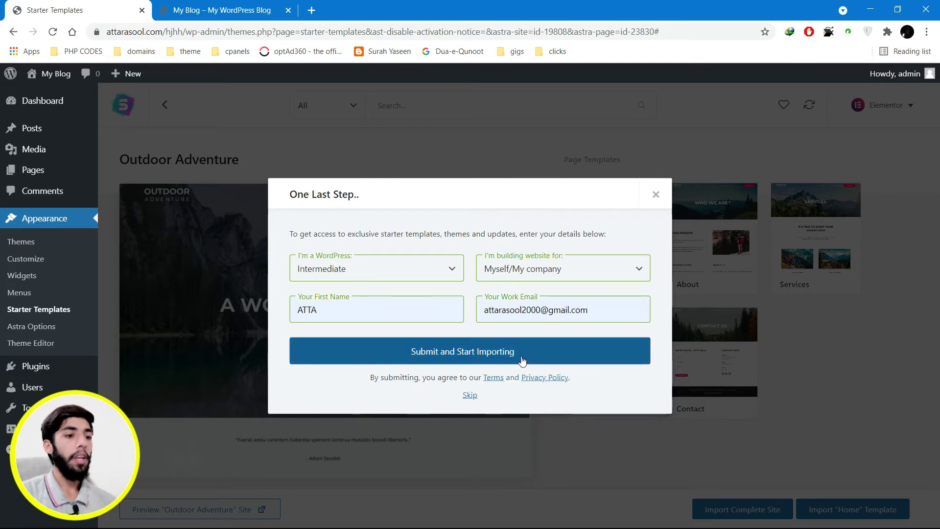
click(471, 360)
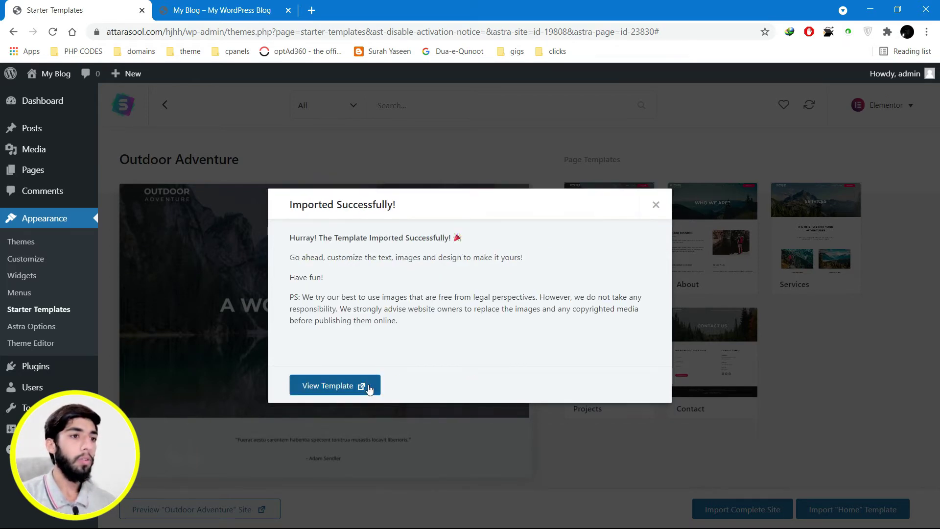
Step: View the imported Home template on the site, close the old blog tab and review the page from header to footer
click(355, 386)
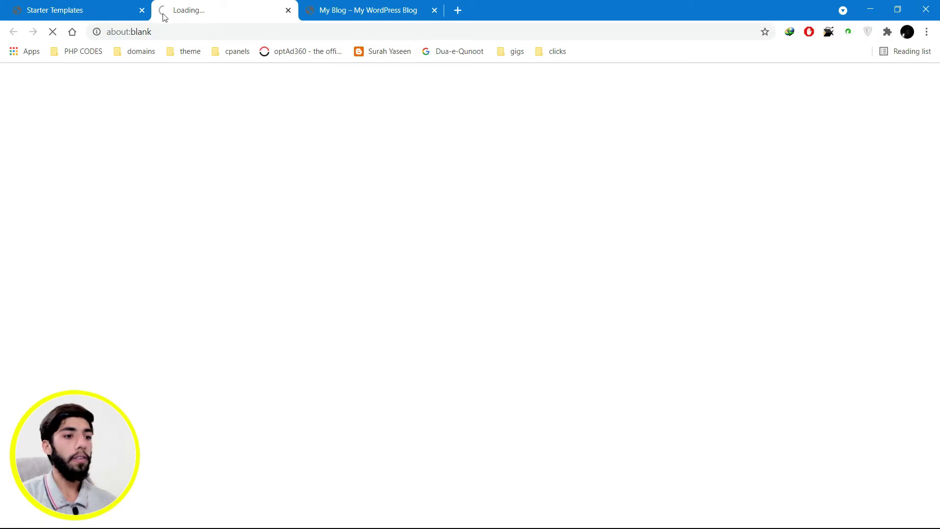
click(433, 10)
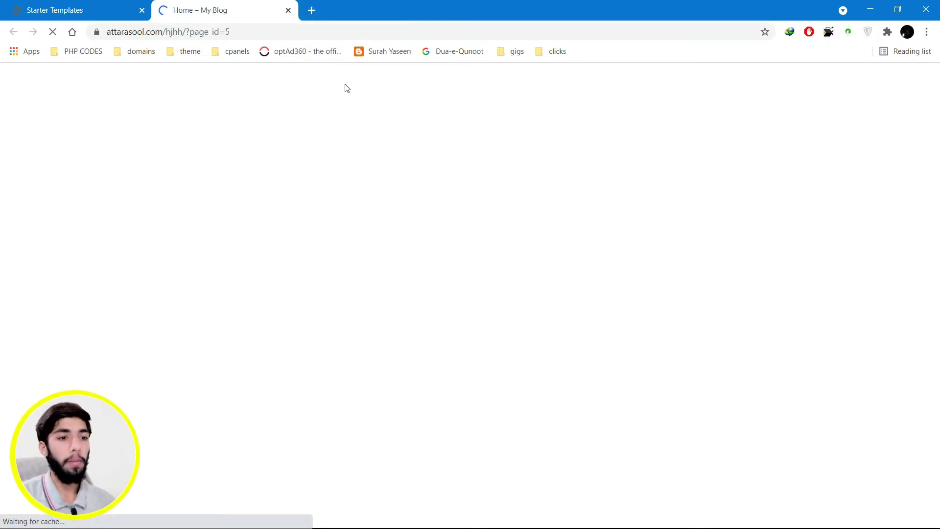
scroll(390, 296, down, 15)
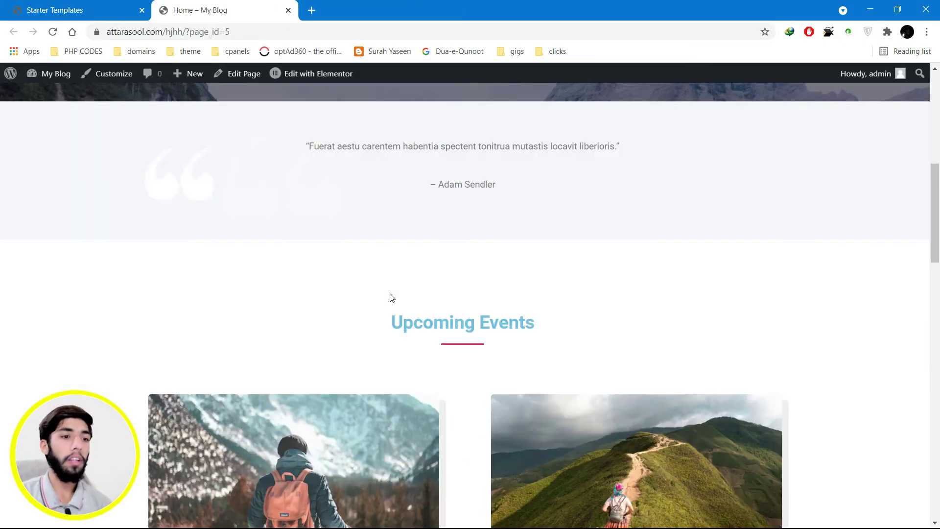
scroll(392, 294, down, 15)
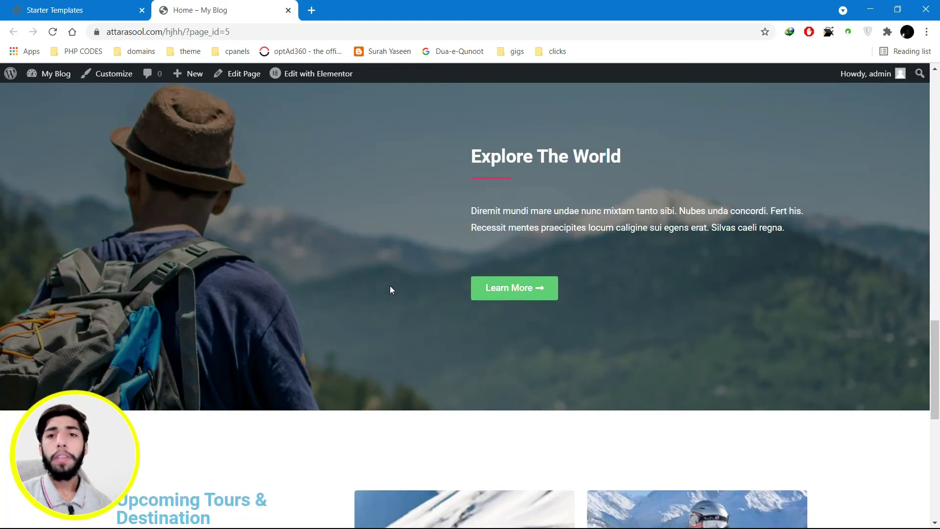
scroll(399, 287, down, 1)
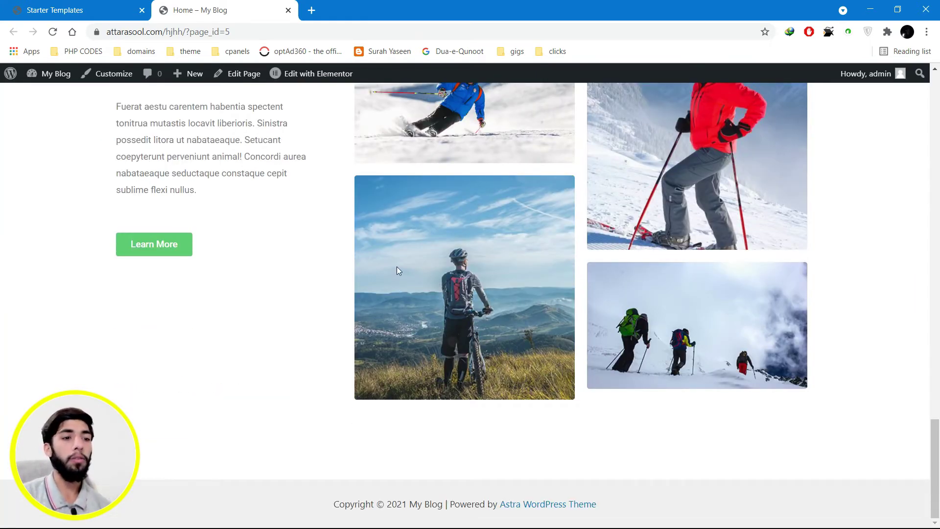
scroll(397, 266, up, 15)
scroll(396, 266, up, 10)
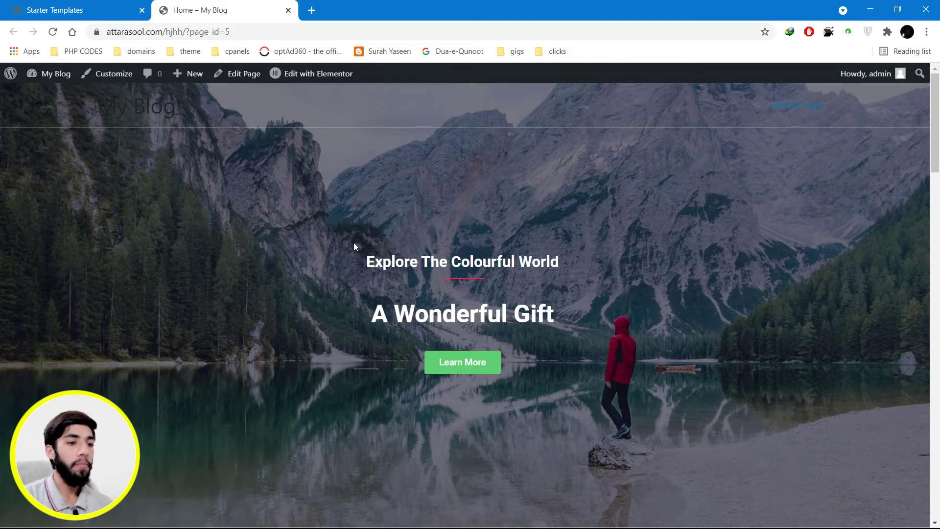
scroll(319, 243, down, 4)
scroll(318, 243, up, 4)
Step: Dismiss the import dialog on the Starter Templates page and open Astra Options
key(ctrl+shift+Tab)
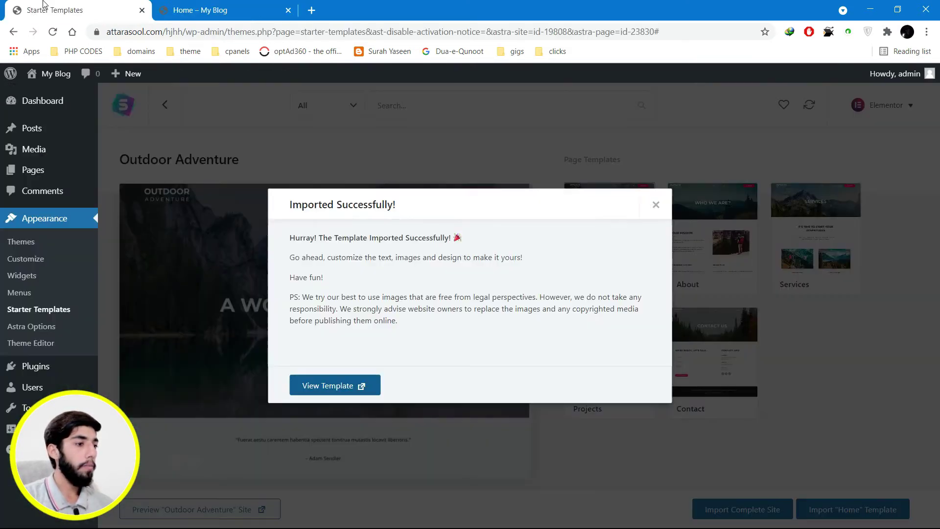
click(656, 205)
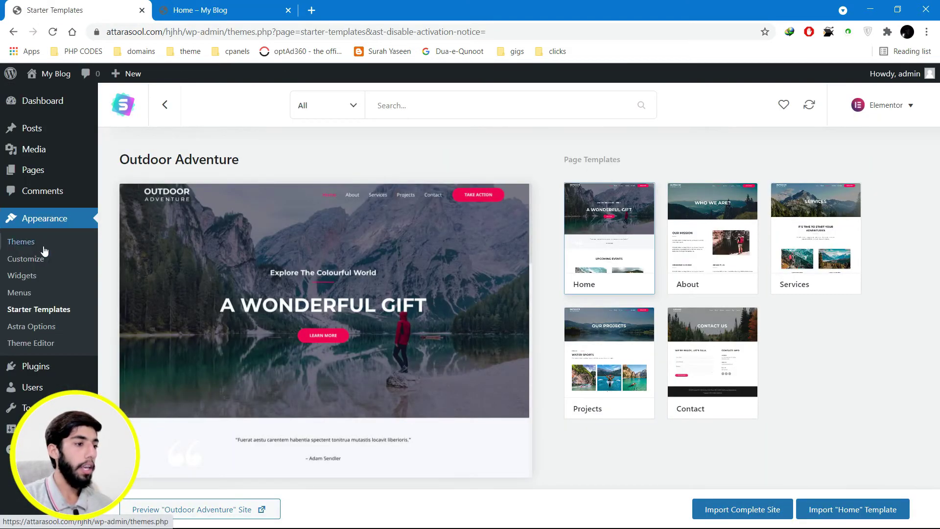
click(24, 329)
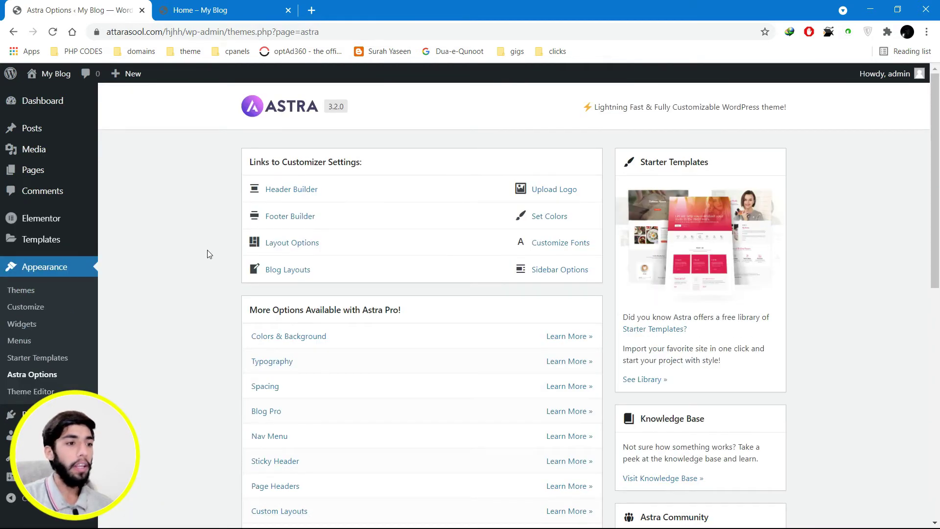
Step: Examine the customizer links, the Astra Pro options and the free plugins offered on the Astra Options page
scroll(602, 343, down, 4)
scroll(615, 351, down, 1)
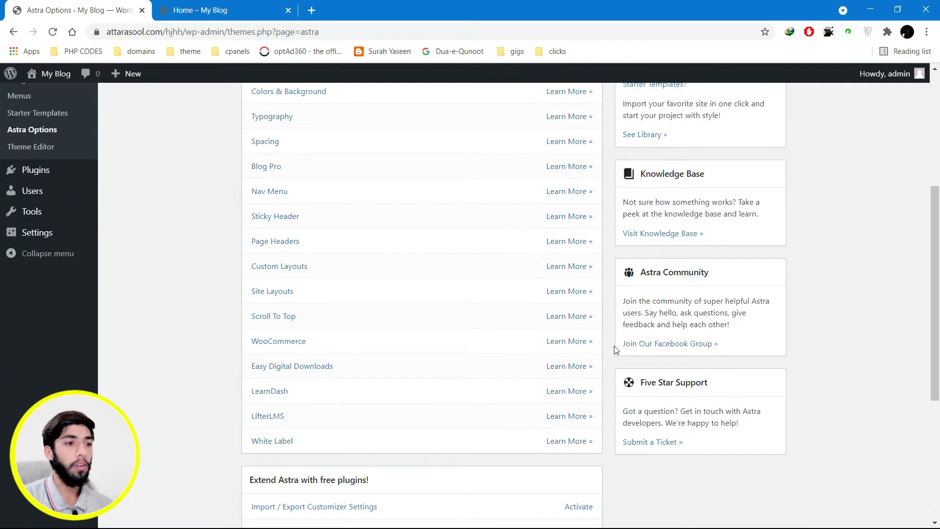
scroll(602, 342, up, 3)
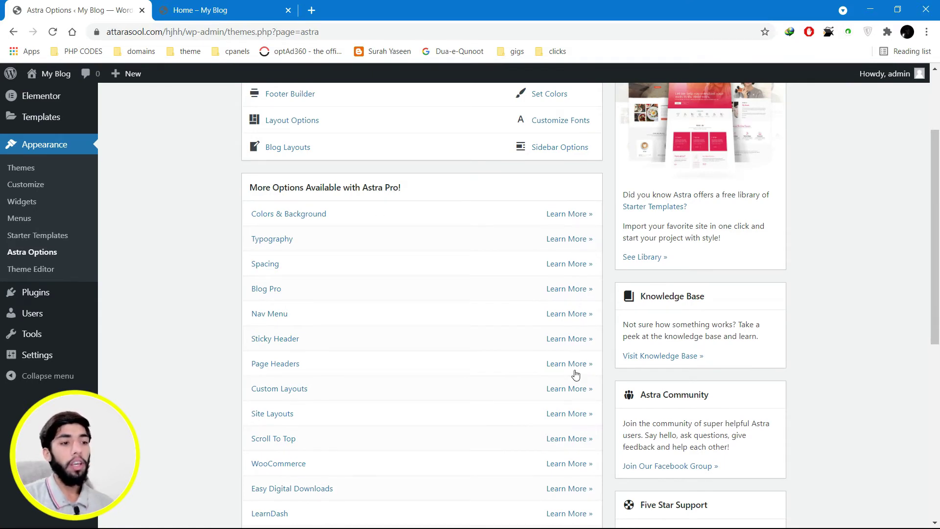
scroll(575, 379, down, 3)
scroll(566, 441, up, 4)
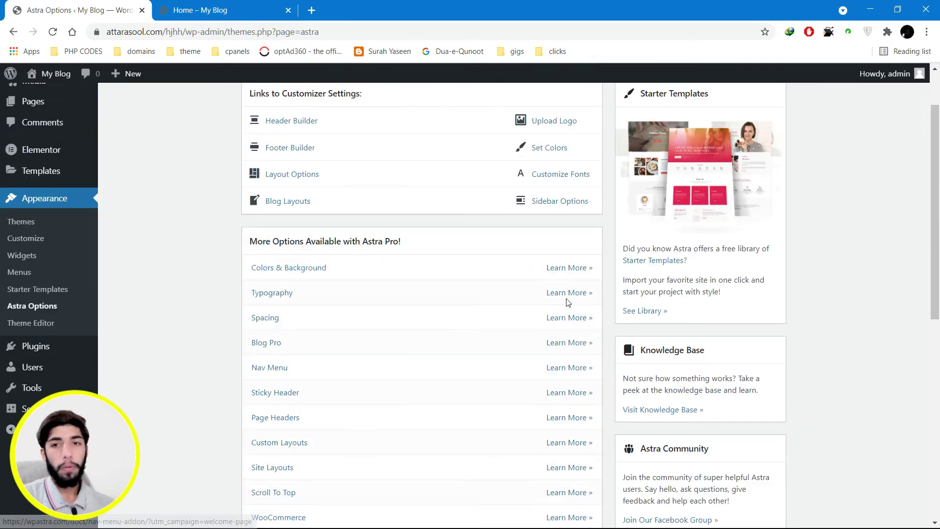
scroll(566, 302, down, 1)
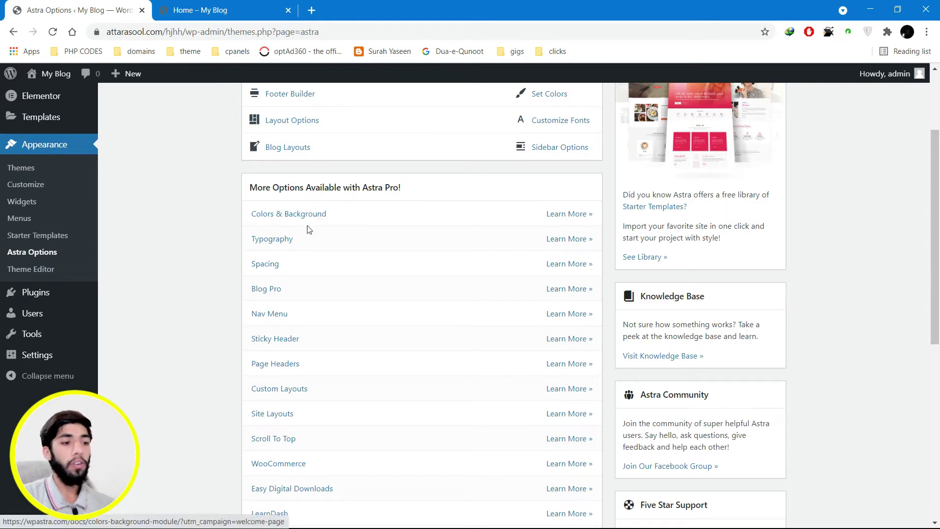
scroll(283, 274, down, 1)
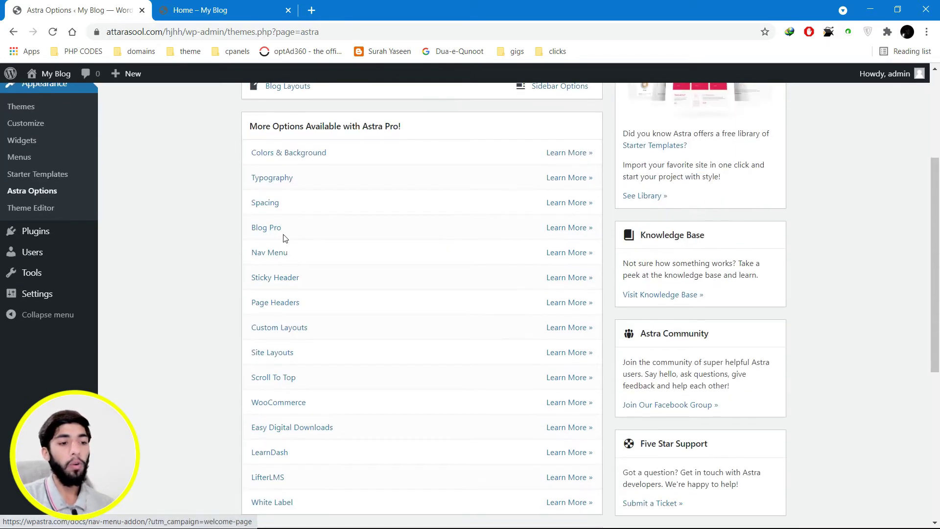
scroll(286, 220, down, 2)
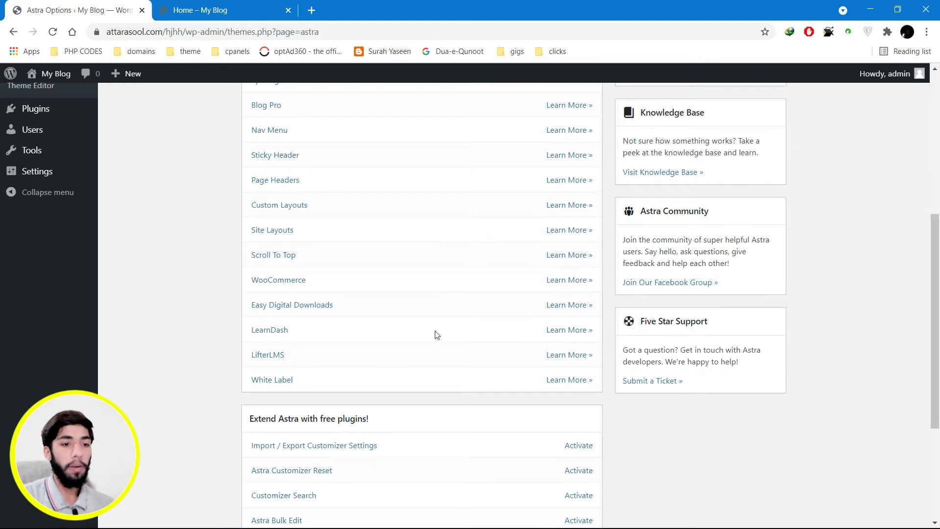
scroll(437, 332, down, 3)
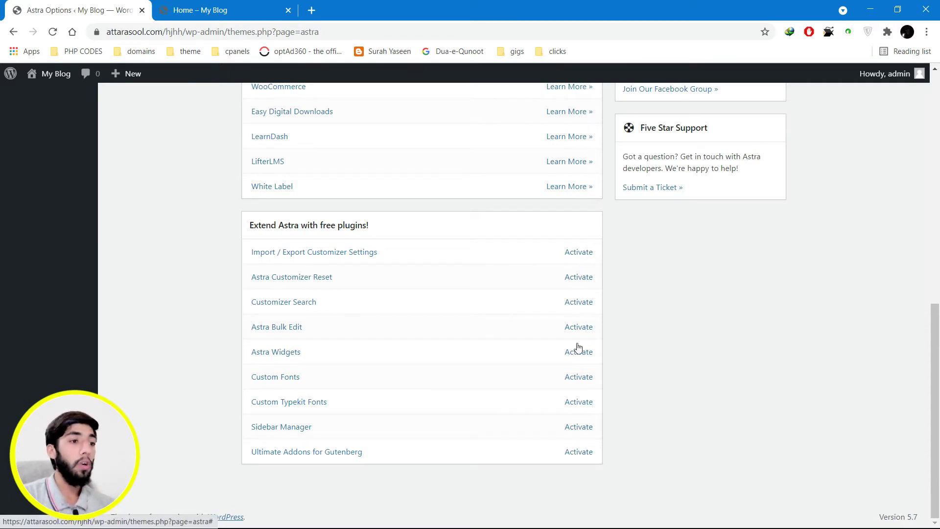
scroll(489, 265, up, 4)
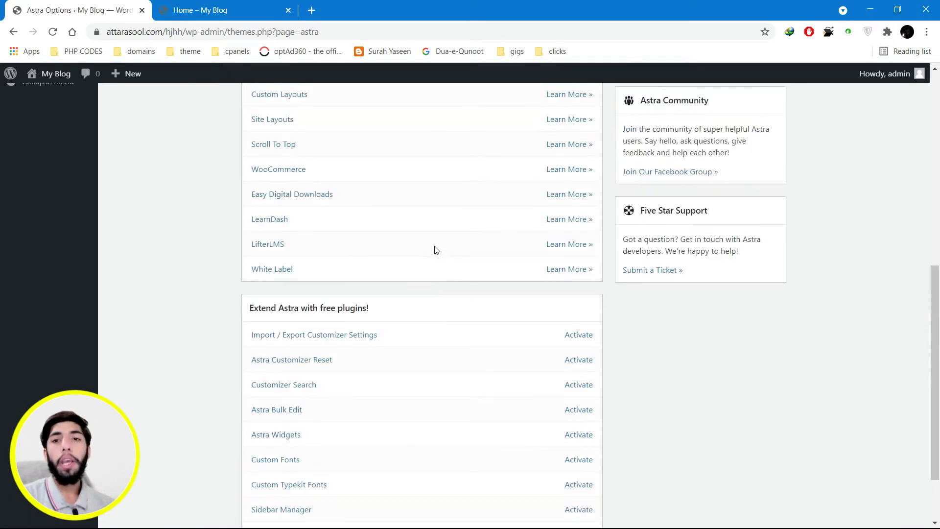
scroll(356, 223, up, 4)
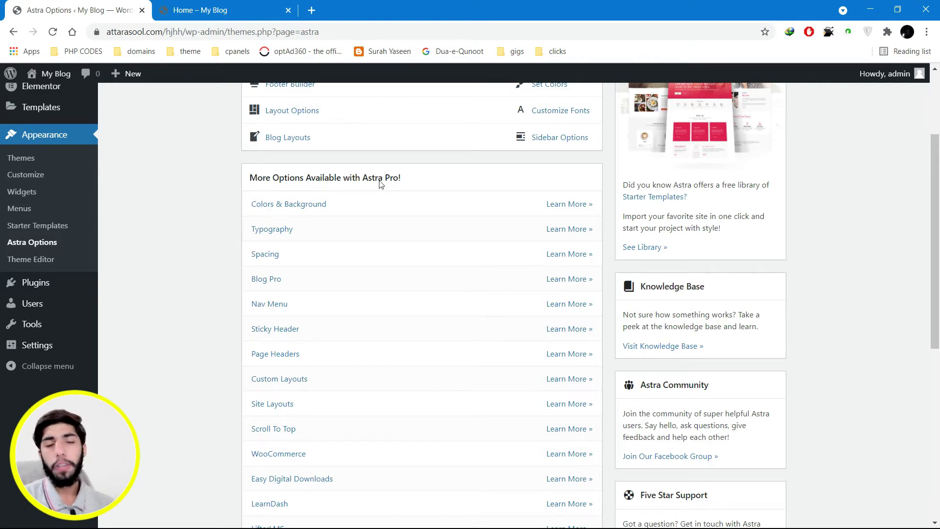
scroll(380, 191, down, 8)
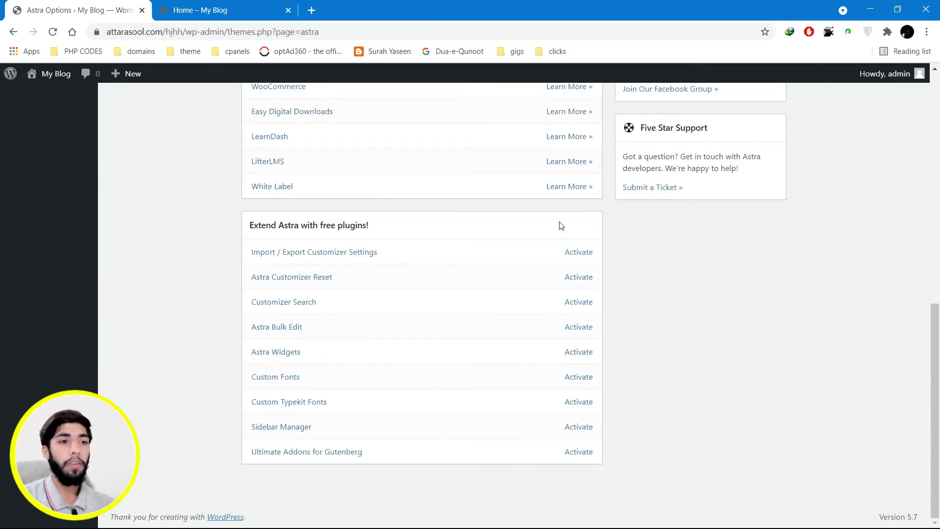
scroll(361, 277, up, 8)
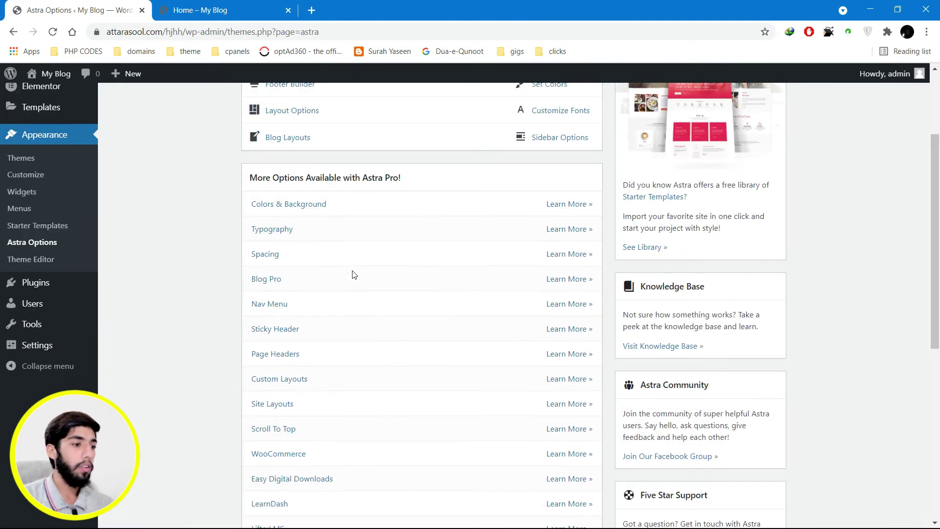
scroll(377, 274, up, 1)
scroll(356, 268, up, 2)
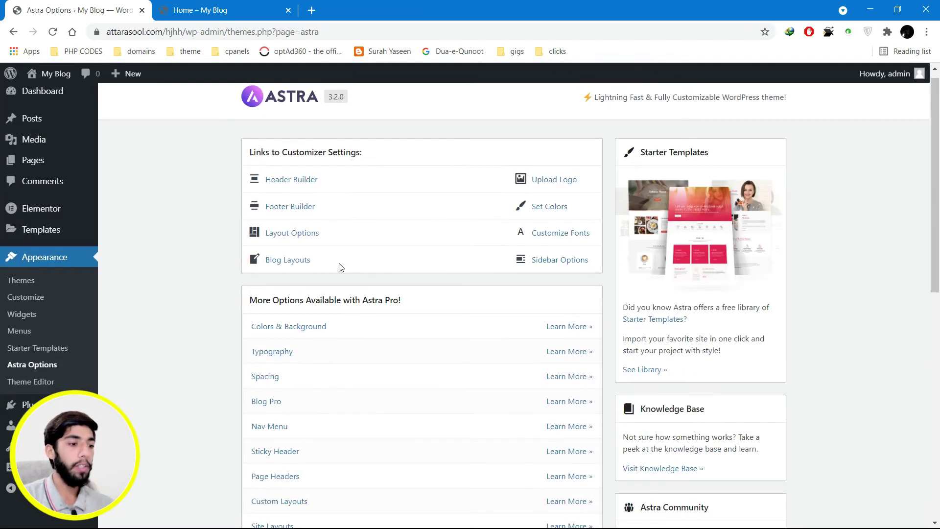
Step: Open the upload form for adding a new plugin and choose astra-pro-addon-v2.6.3.zip from the Downloads folder
mouse_move(73, 405)
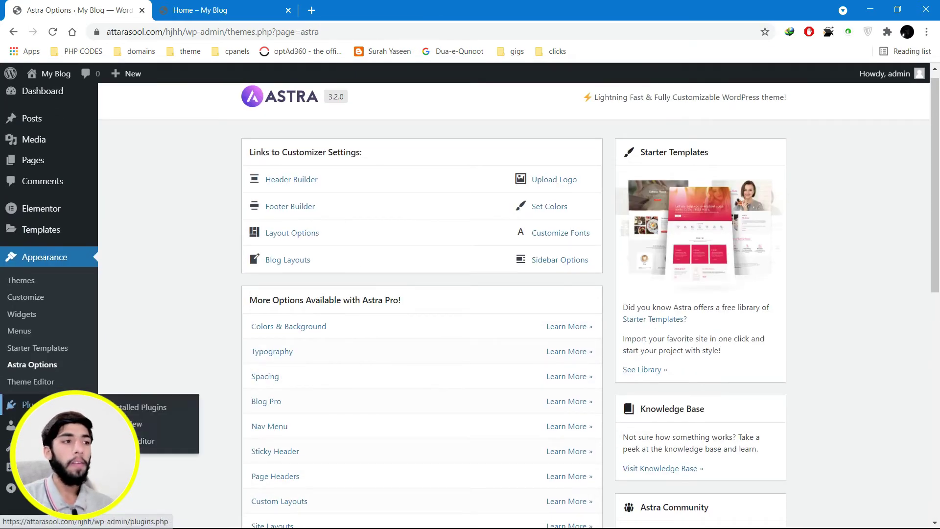
click(140, 424)
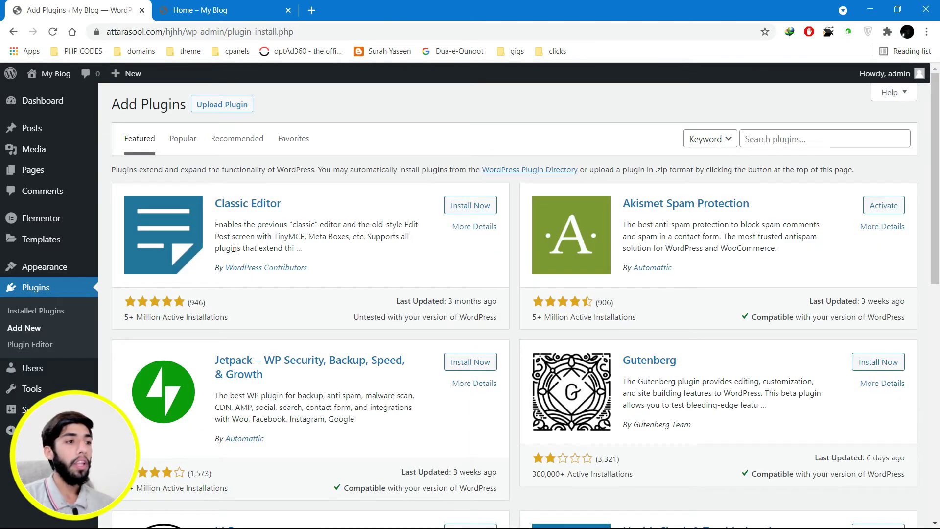
click(230, 105)
click(448, 215)
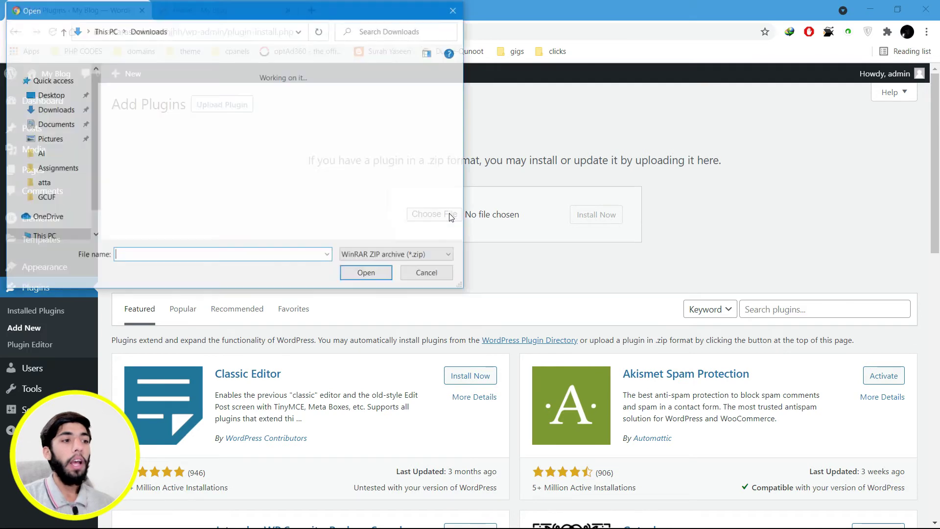
click(147, 132)
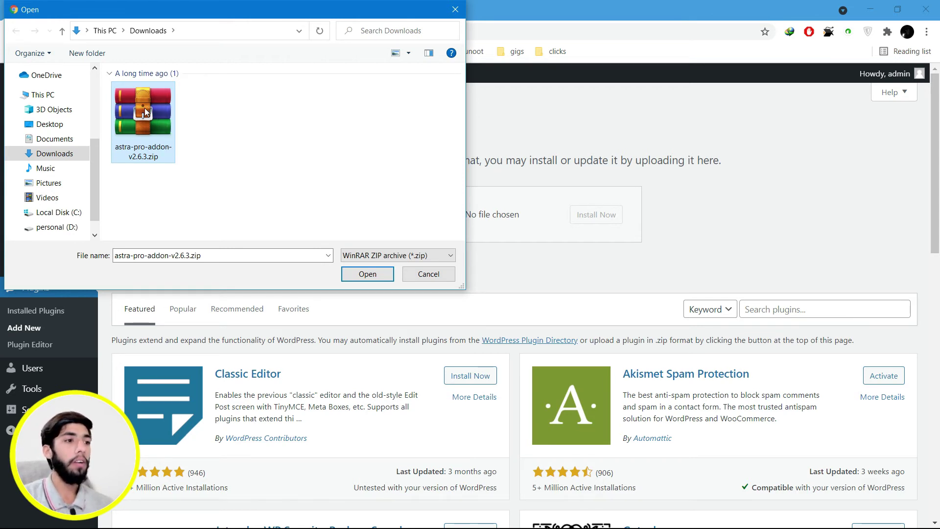
double_click(145, 116)
Step: Install and activate the chosen Astra Pro add-on, and check its entry in the installed plugins list
click(617, 221)
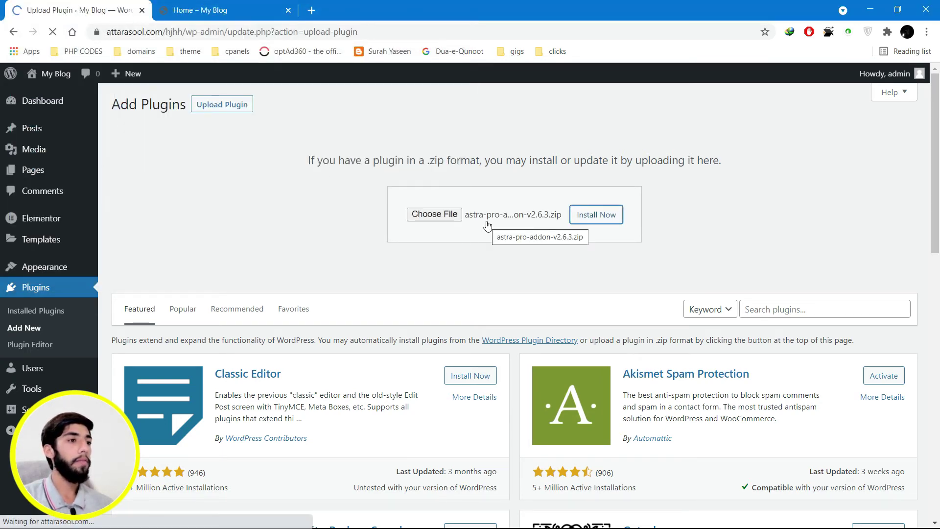
click(163, 195)
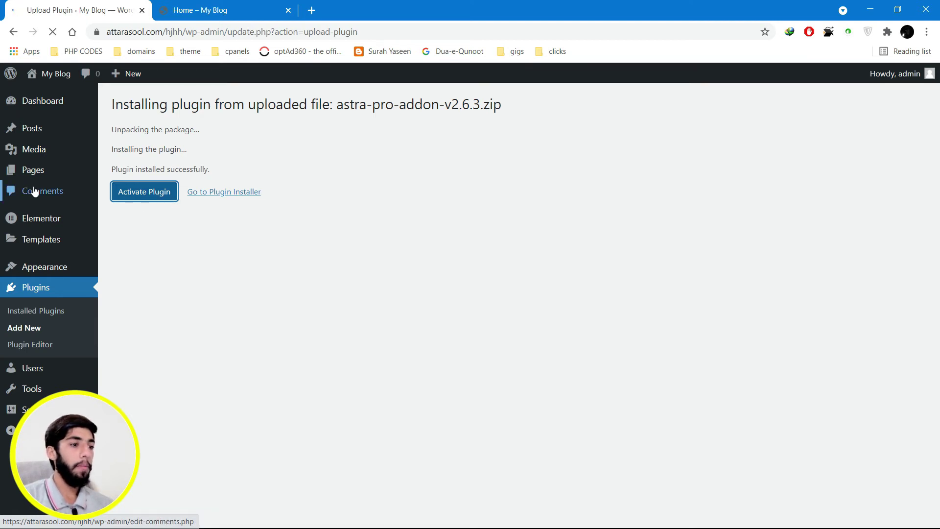
scroll(172, 257, down, 3)
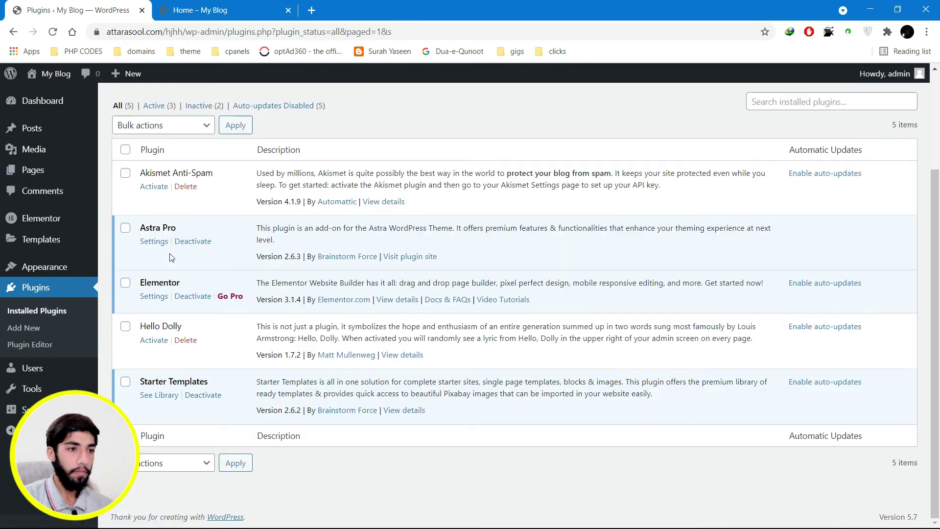
scroll(171, 257, up, 3)
scroll(167, 245, down, 3)
scroll(158, 221, up, 3)
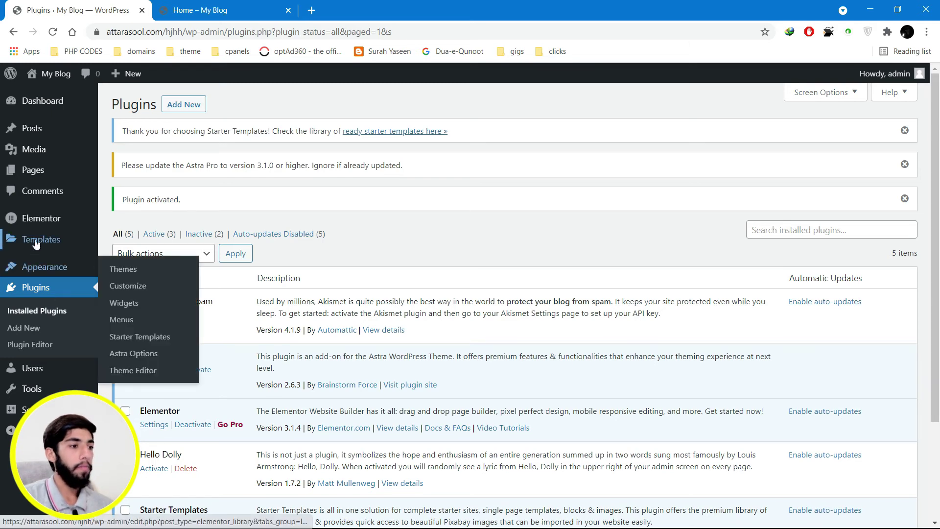
Step: Open Astra Options and check the Astra Pro license status
click(136, 358)
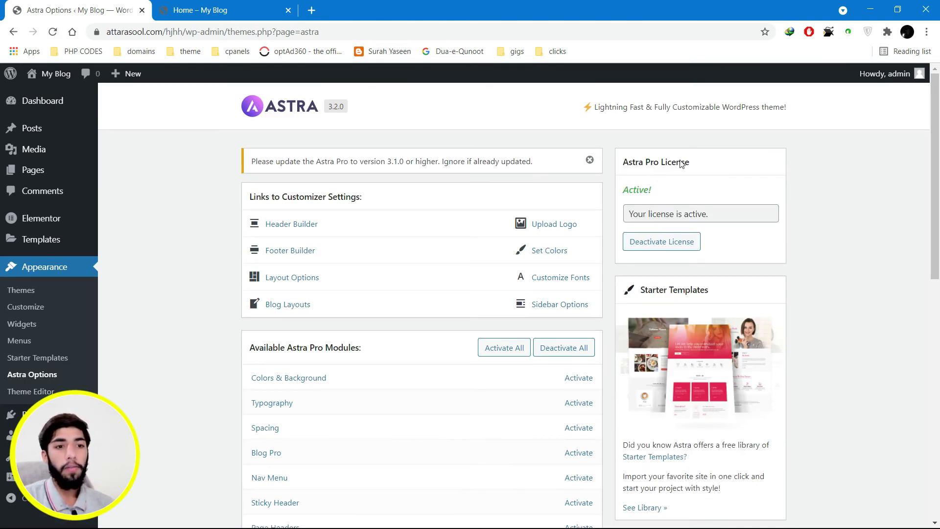
drag(633, 190, 654, 194)
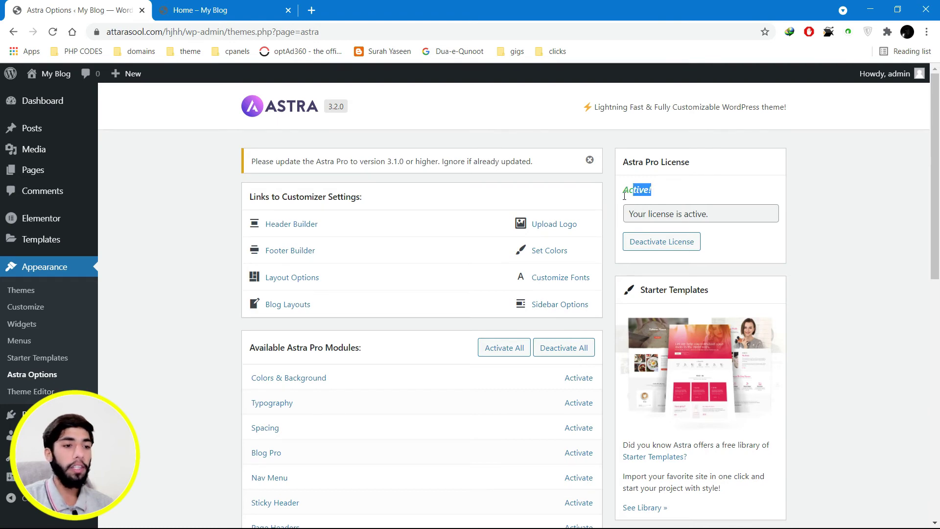
click(624, 199)
Step: Look through the available Astra Pro modules and free plugins, and activate all Astra Pro modules at once
scroll(678, 245, down, 1)
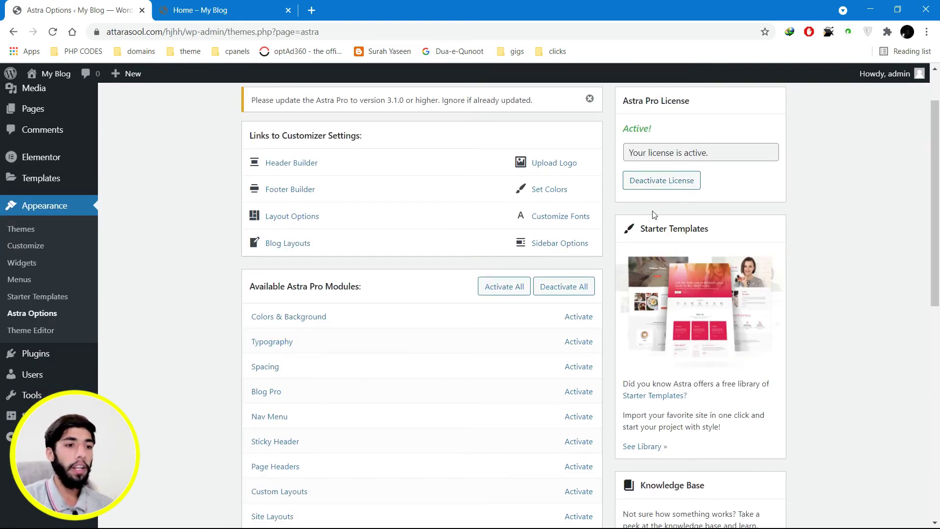
scroll(654, 214, down, 2)
scroll(552, 362, down, 4)
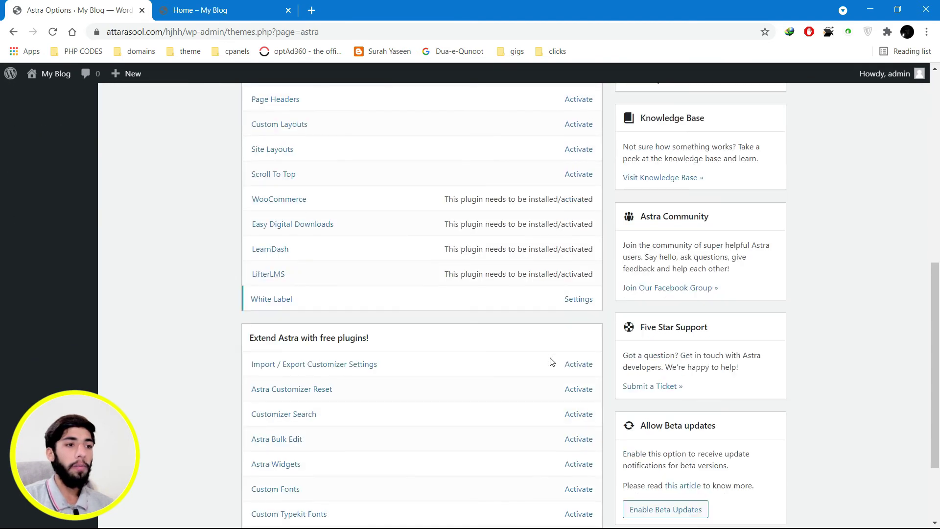
scroll(485, 323, up, 3)
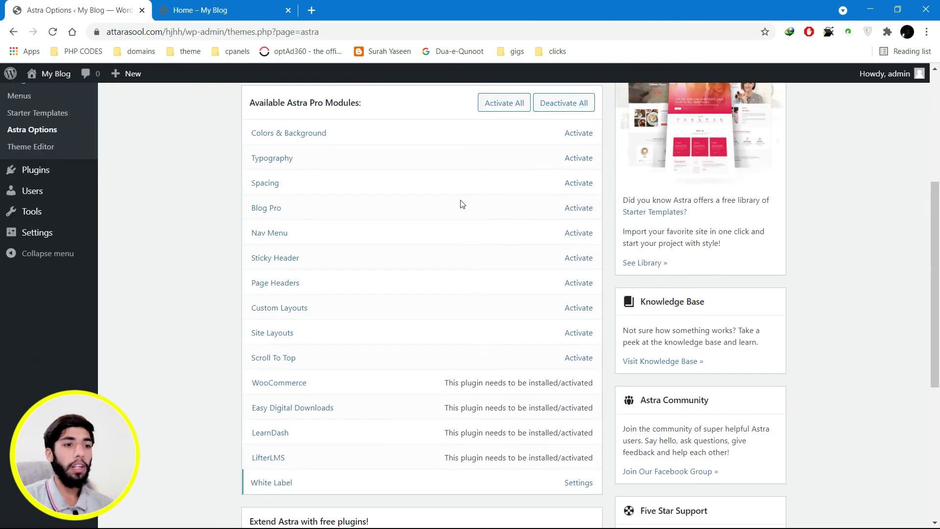
scroll(460, 204, up, 1)
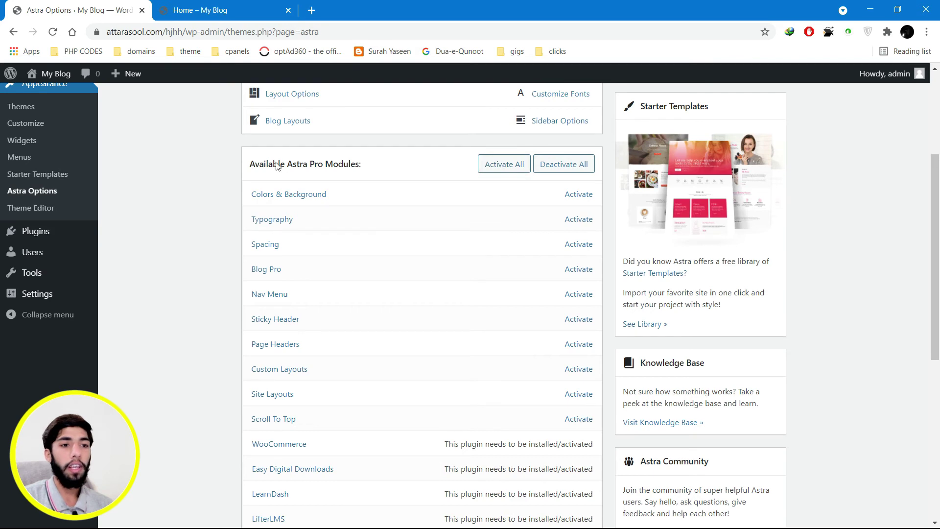
click(501, 163)
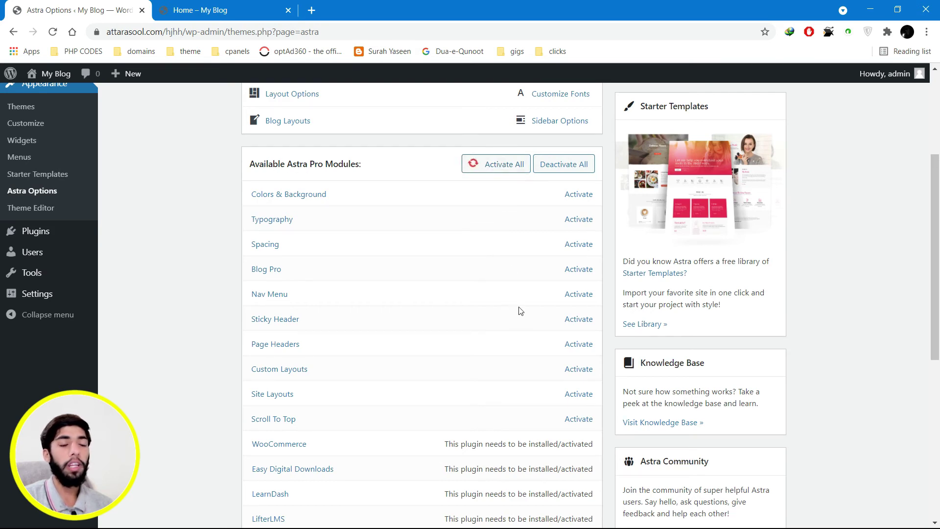
Step: Examine the list of Astra Pro modules, the modules that need extra plugins, and the Astra Options submenu entries
scroll(520, 311, down, 6)
scroll(520, 311, up, 5)
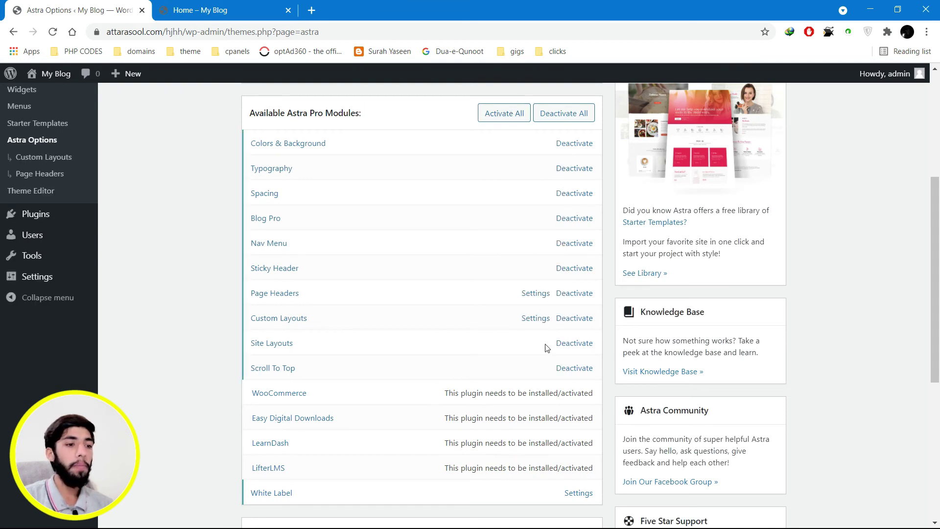
scroll(529, 402, down, 1)
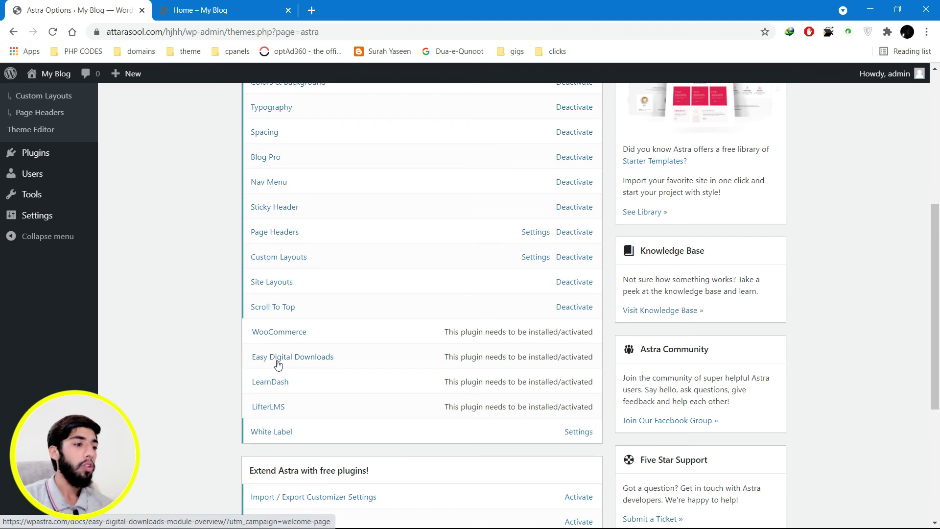
scroll(575, 392, up, 5)
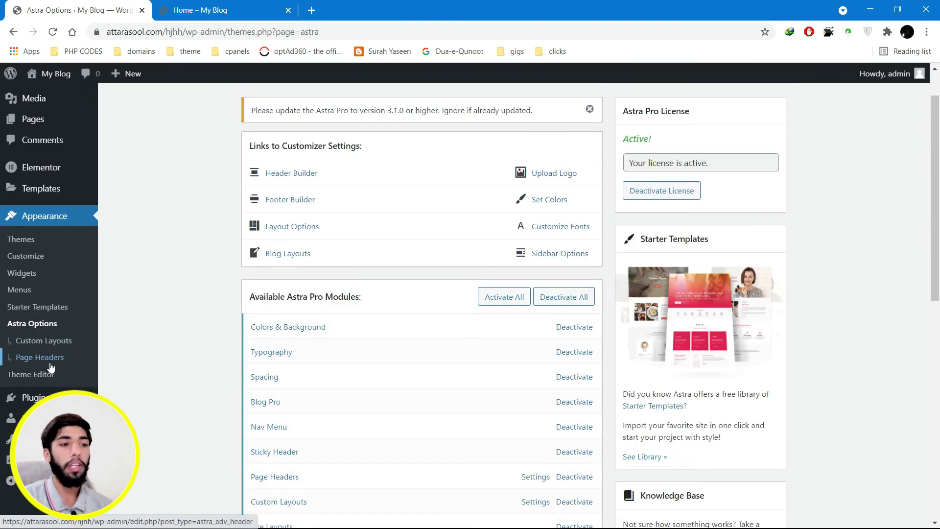
scroll(445, 378, down, 8)
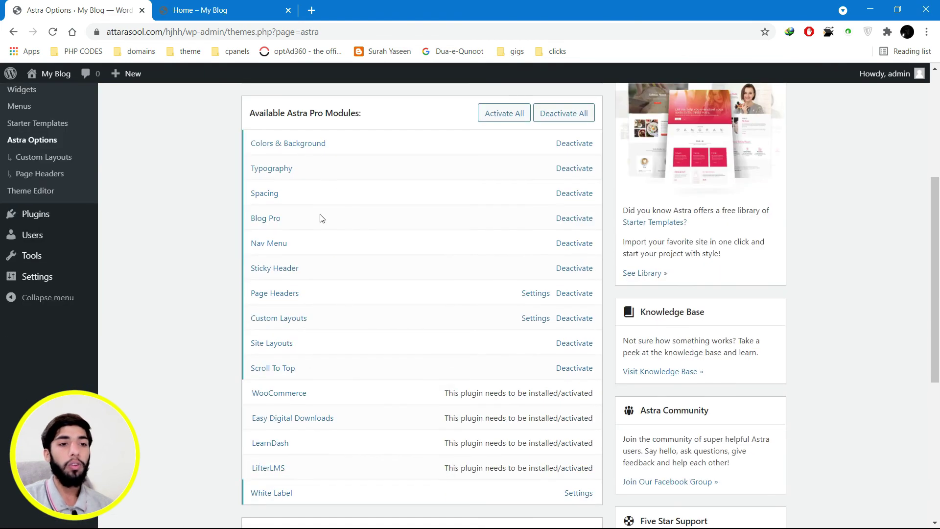
scroll(362, 423, down, 2)
scroll(362, 423, up, 10)
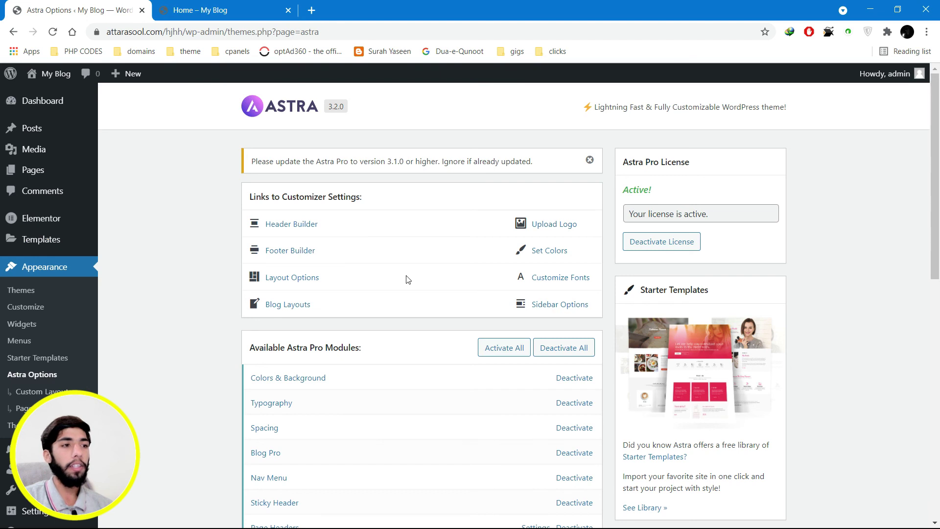
scroll(406, 280, down, 1)
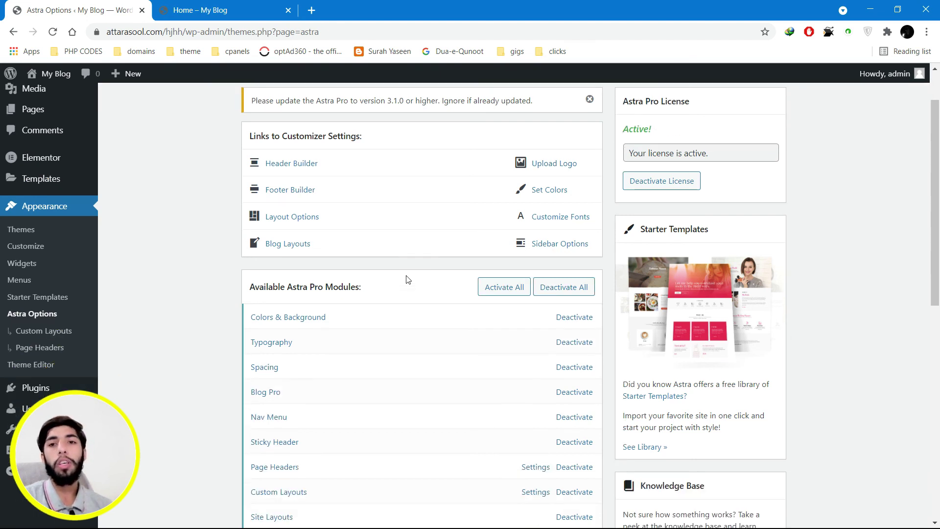